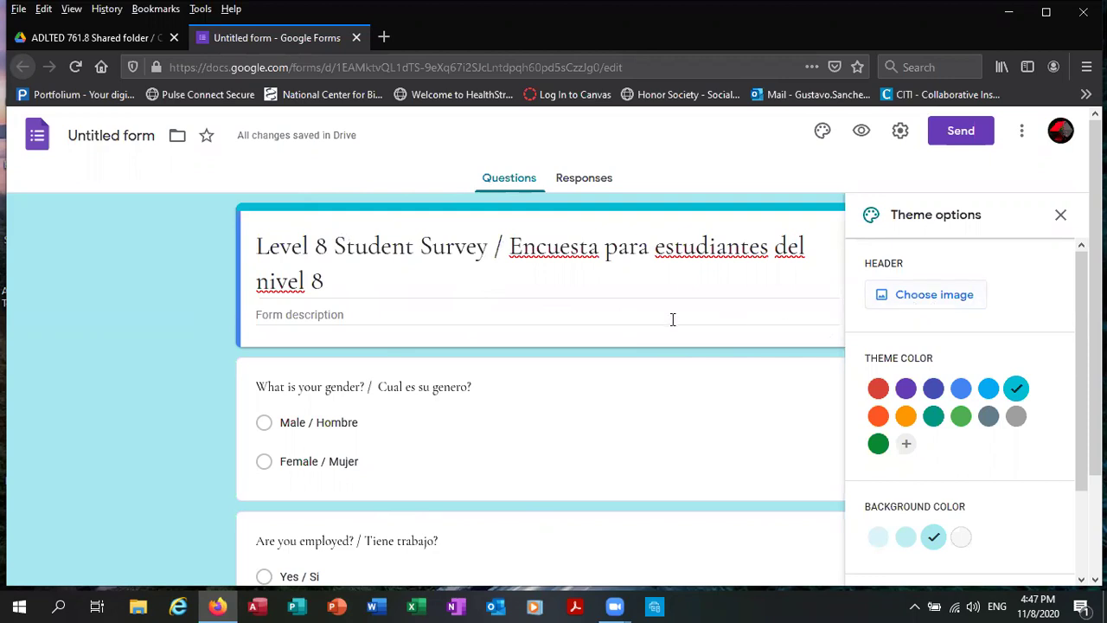
# Open the header image chooser and scroll through the theme categories
pyautogui.click(920, 298)
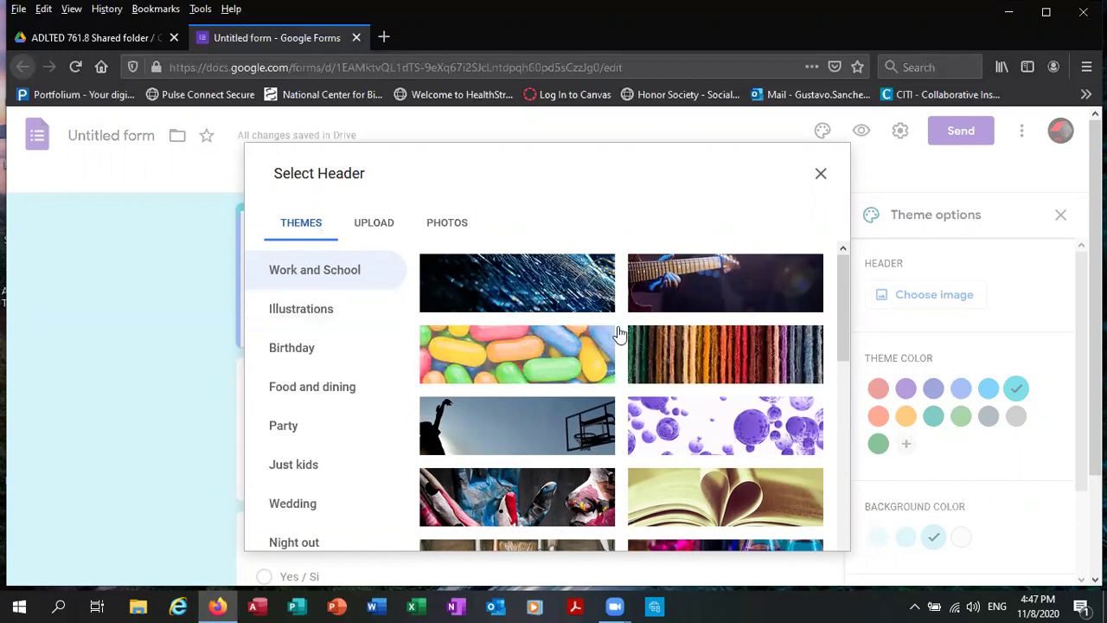
pyautogui.scroll(-2, 506, 316)
pyautogui.scroll(-5, 506, 316)
pyautogui.scroll(-5, 648, 303)
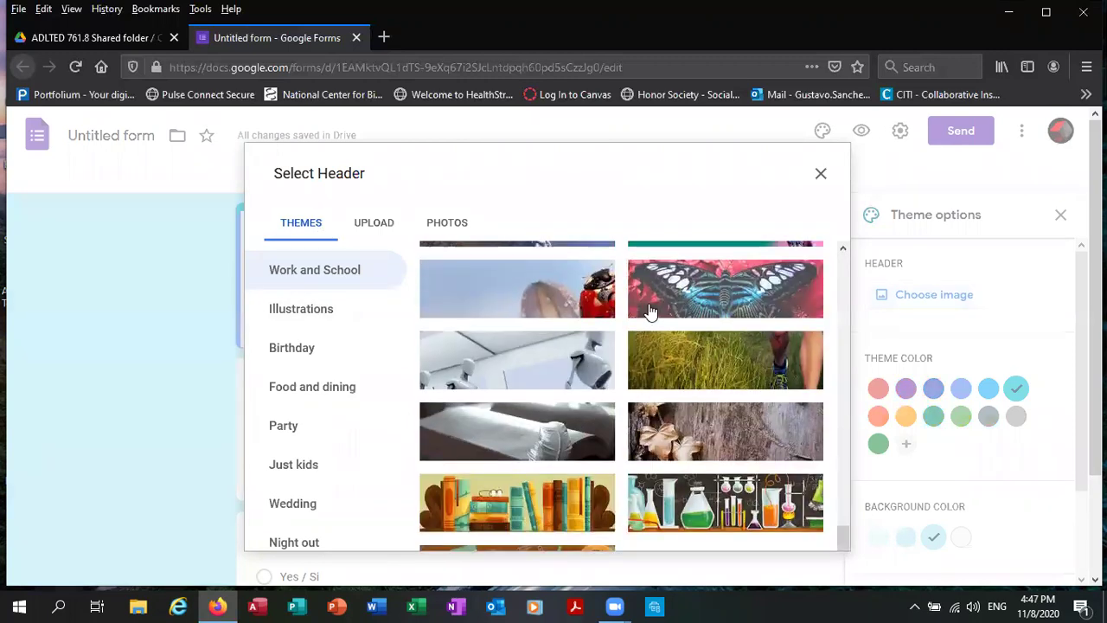
pyautogui.scroll(5, 651, 311)
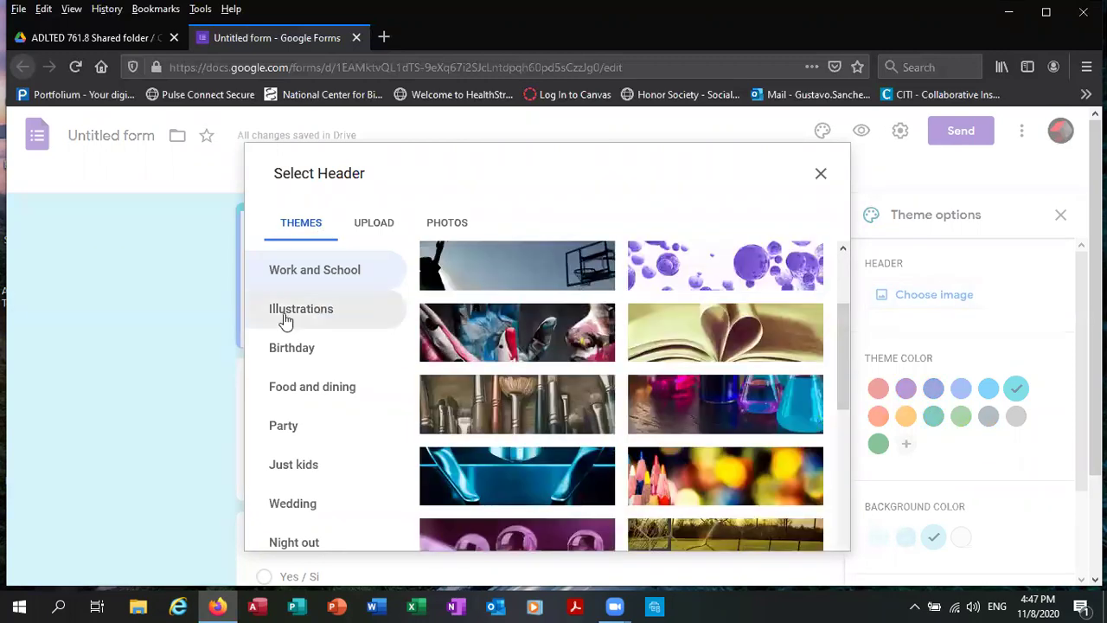
# Preview the Illustrations, Birthday and Work and School themes, plus the Upload and Photos options
pyautogui.click(285, 320)
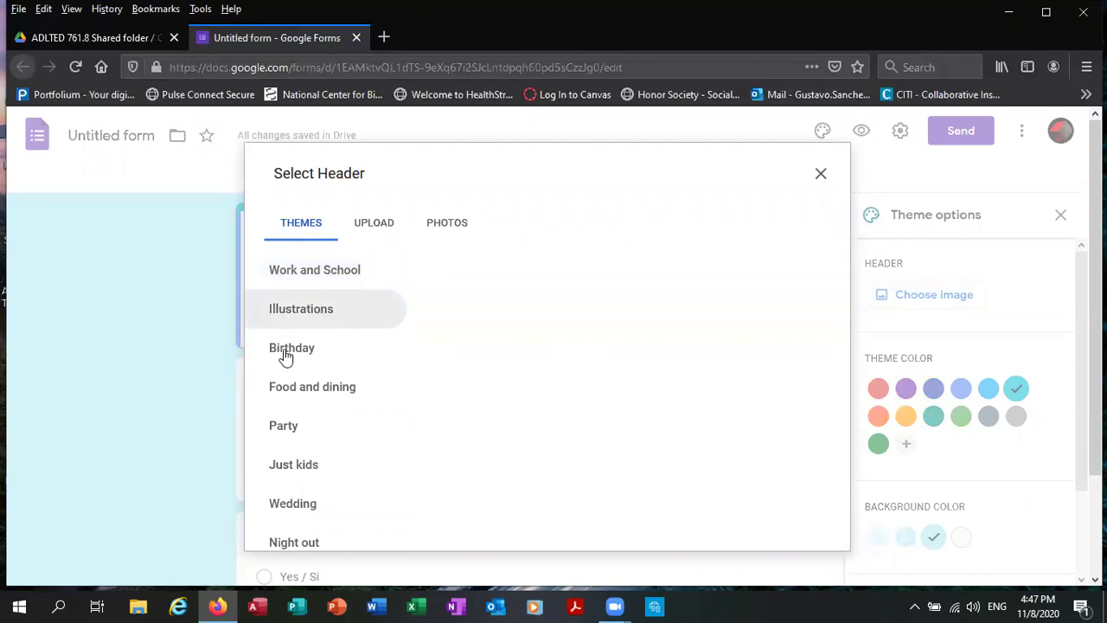
pyautogui.click(293, 351)
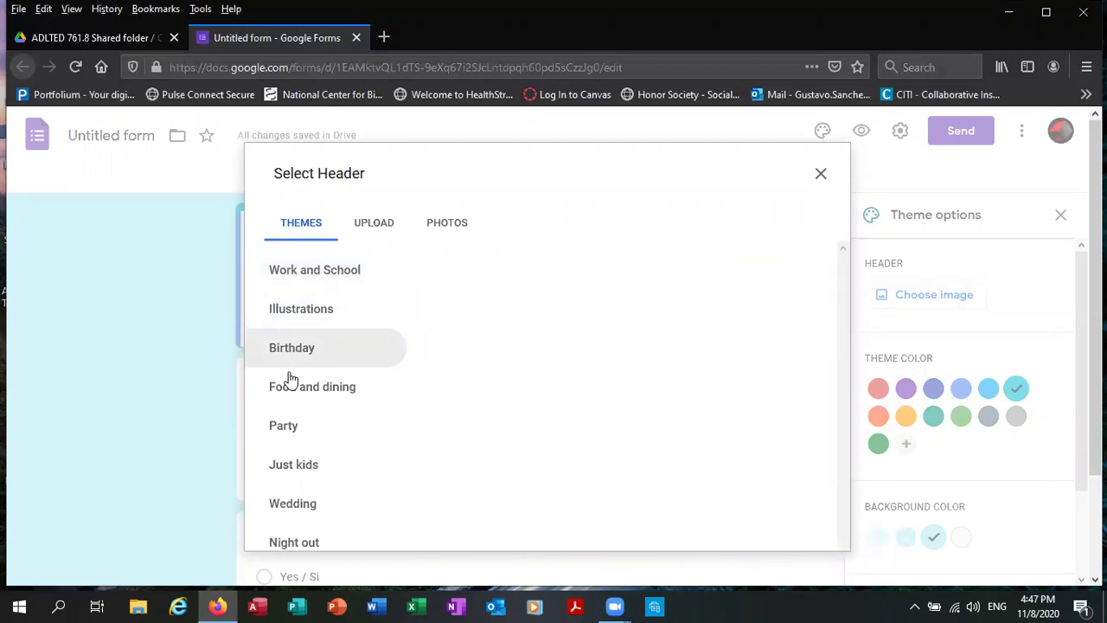
pyautogui.click(307, 272)
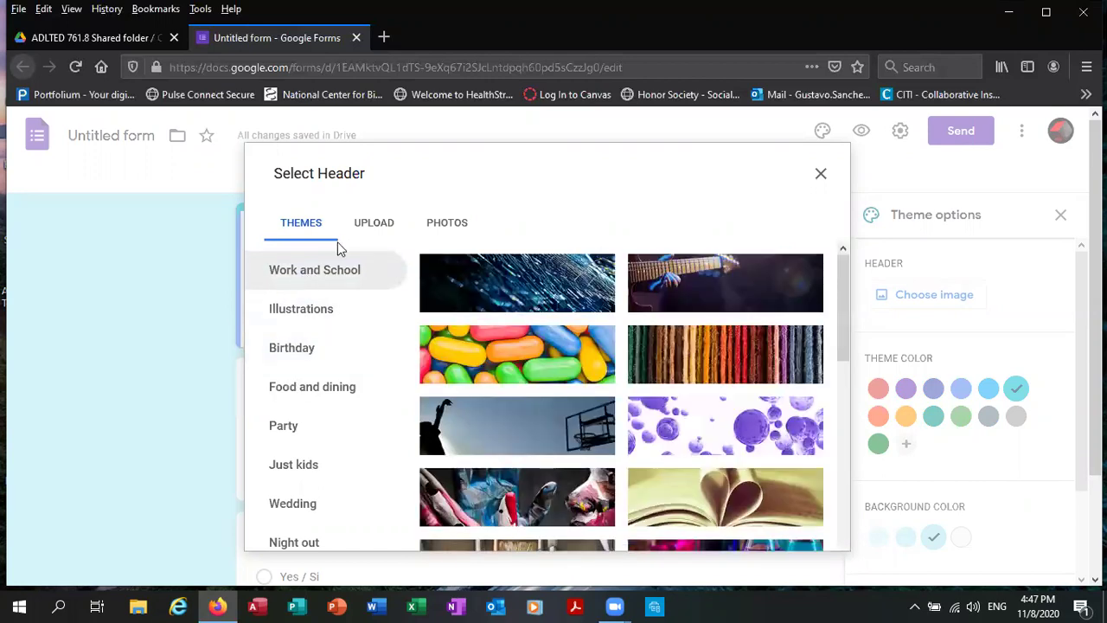
pyautogui.click(372, 232)
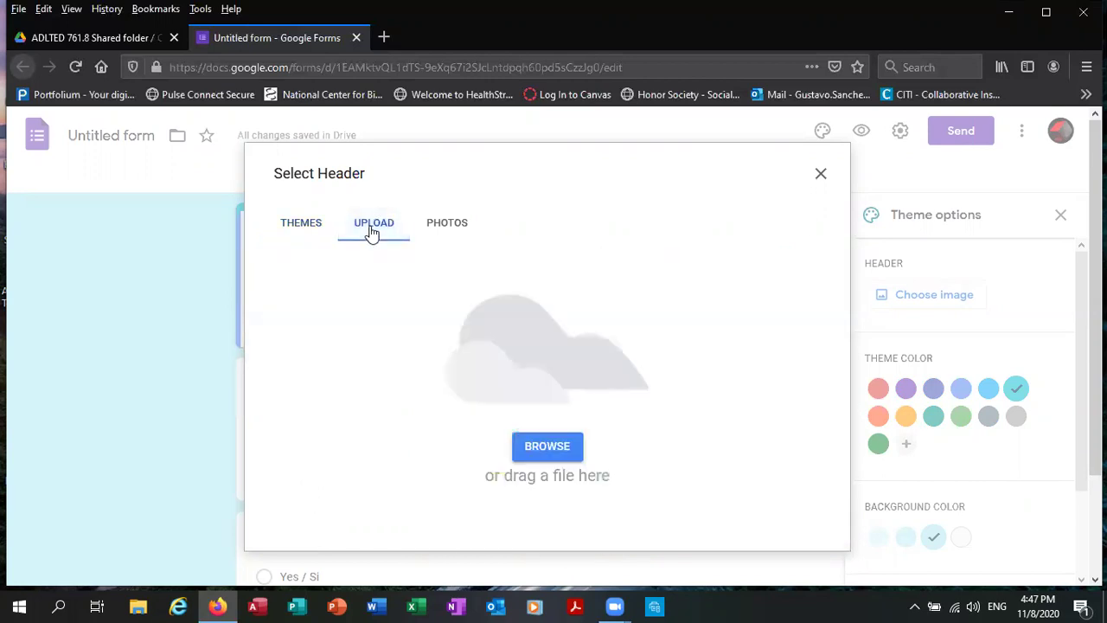
pyautogui.click(442, 235)
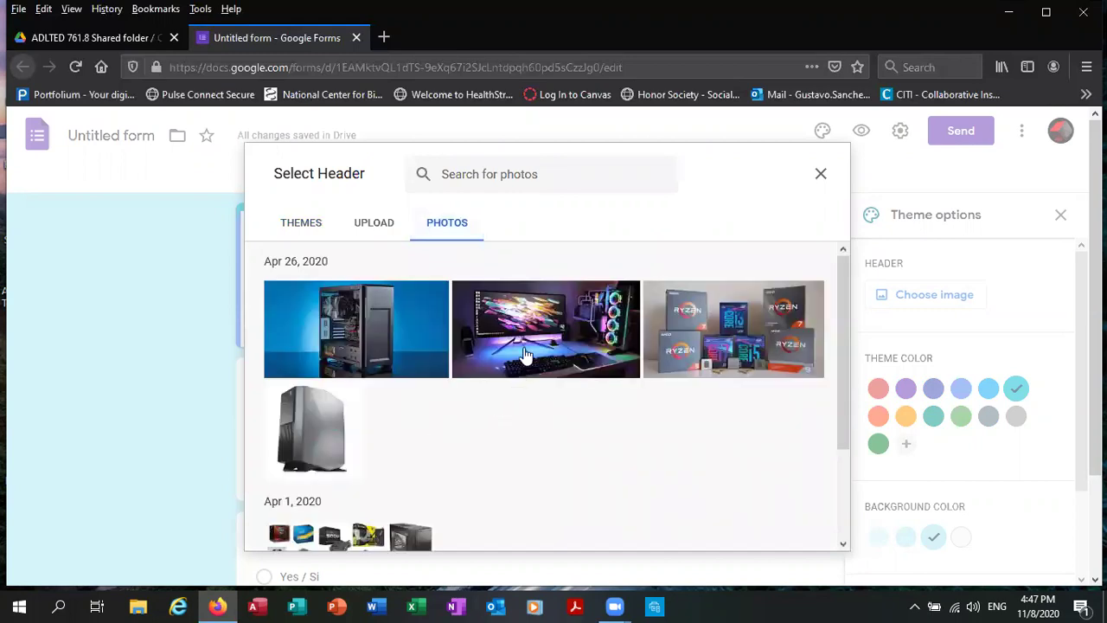
pyautogui.click(296, 232)
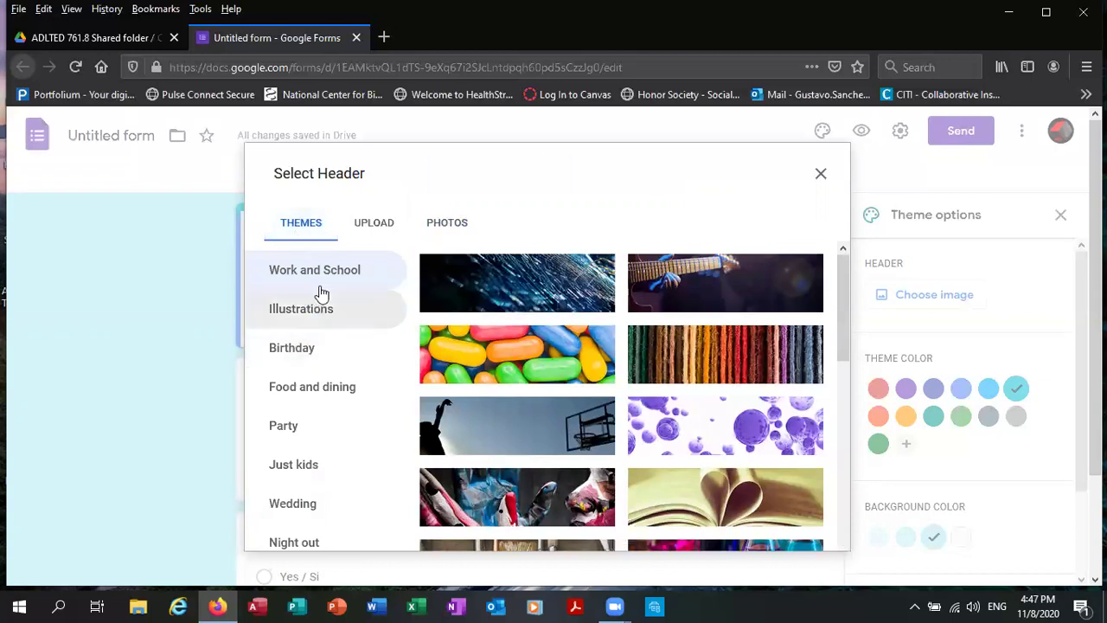
# Browse the Illustrations, Birthday, Food and dining, Party, Just kids and Wedding header categories
pyautogui.scroll(-5, 681, 432)
pyautogui.scroll(-5, 681, 423)
pyautogui.scroll(-4, 683, 410)
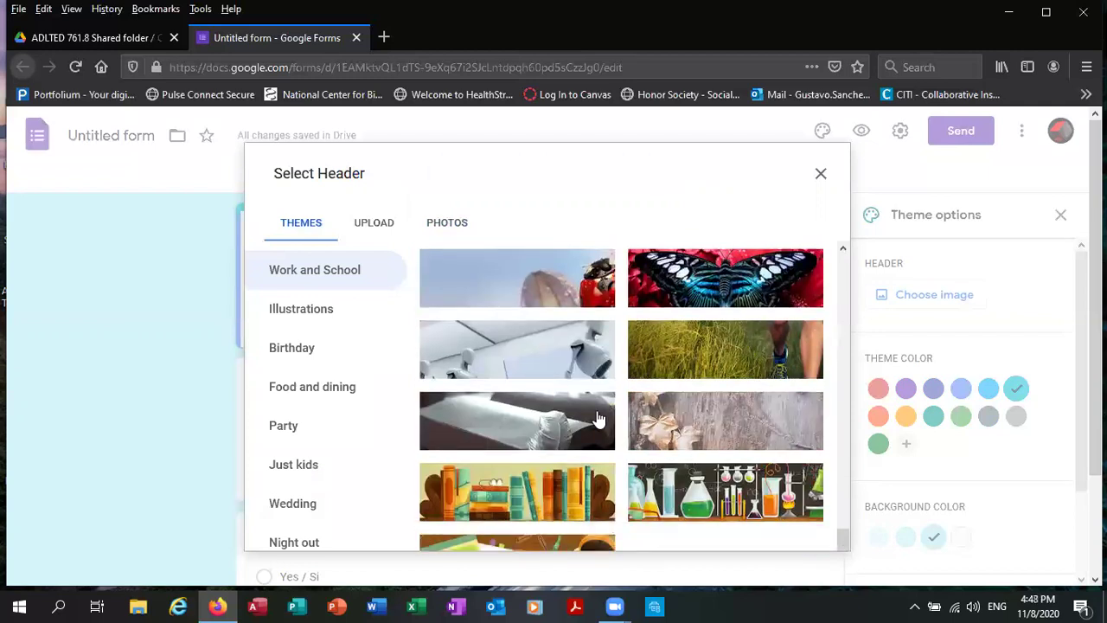
pyautogui.scroll(4, 635, 406)
pyautogui.scroll(8, 635, 407)
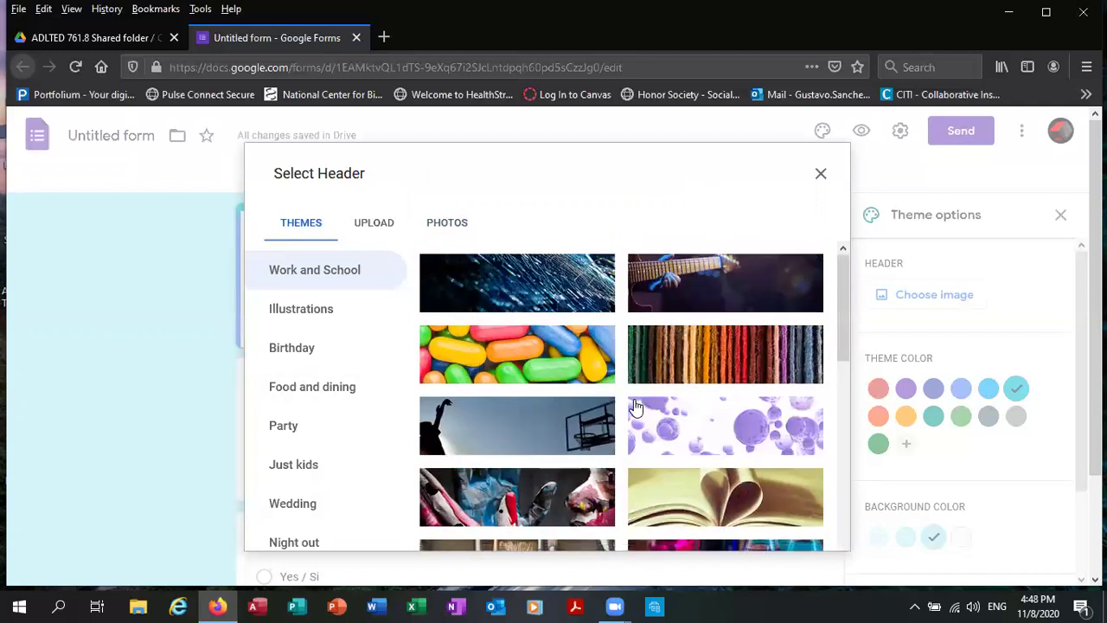
pyautogui.click(309, 318)
pyautogui.click(312, 368)
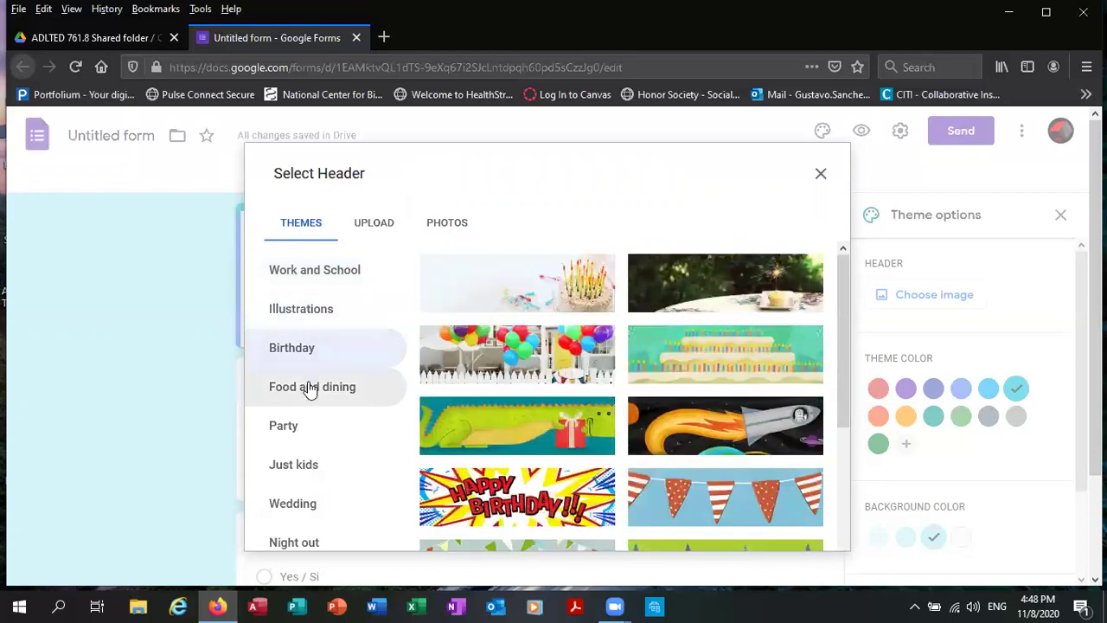
pyautogui.click(309, 389)
pyautogui.click(302, 443)
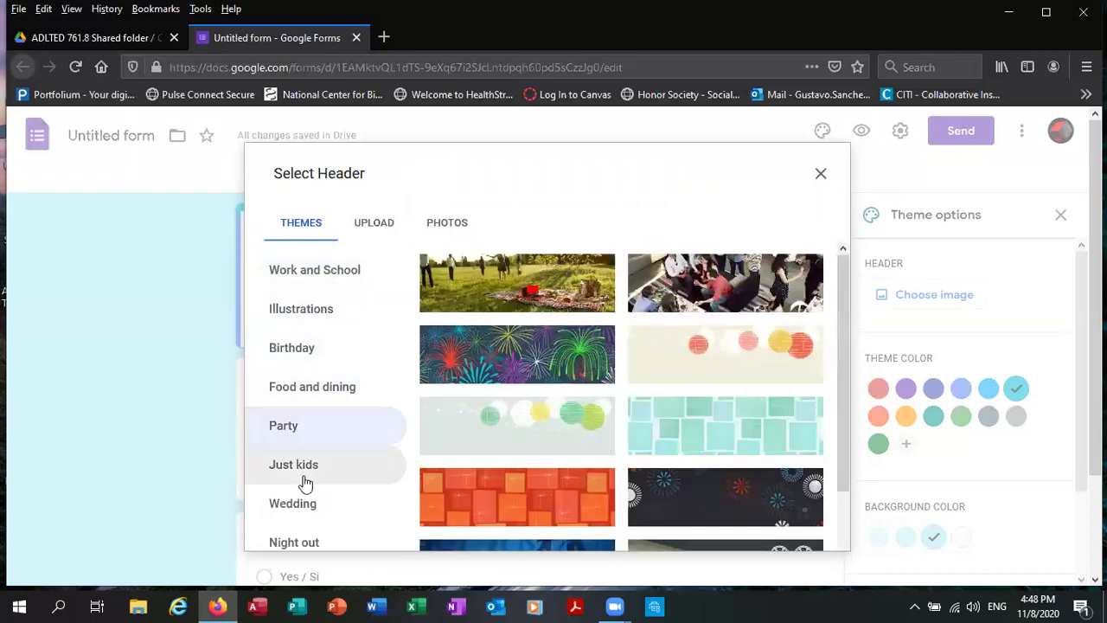
pyautogui.click(302, 479)
pyautogui.click(304, 511)
# Check Night out and Work and School images, then move to uploading your own image
pyautogui.scroll(-3, 308, 464)
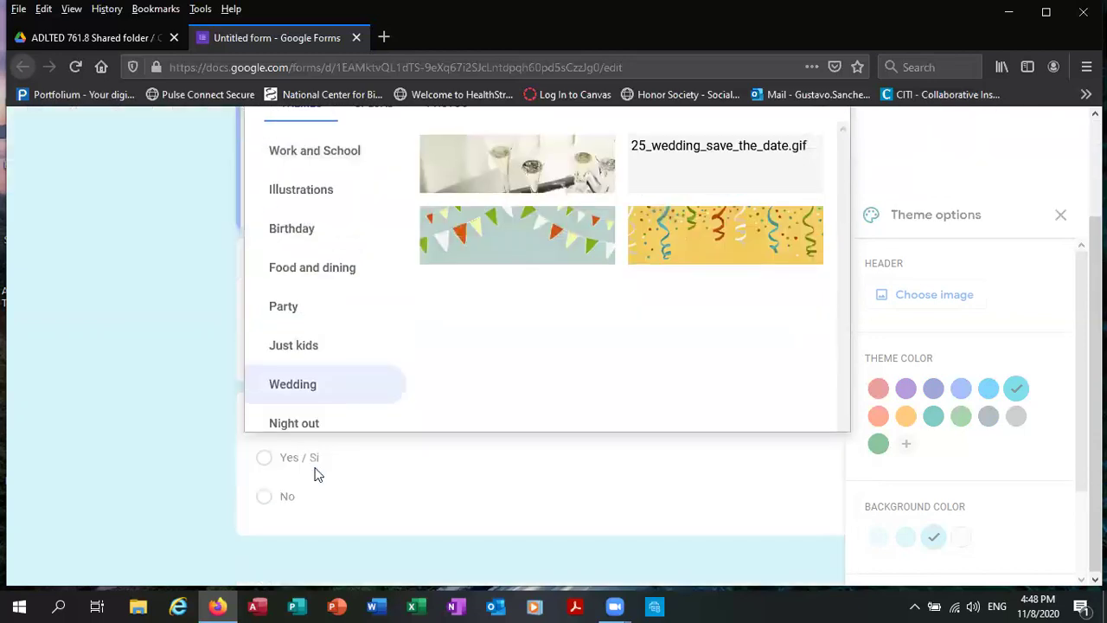
pyautogui.click(296, 422)
pyautogui.scroll(3, 297, 424)
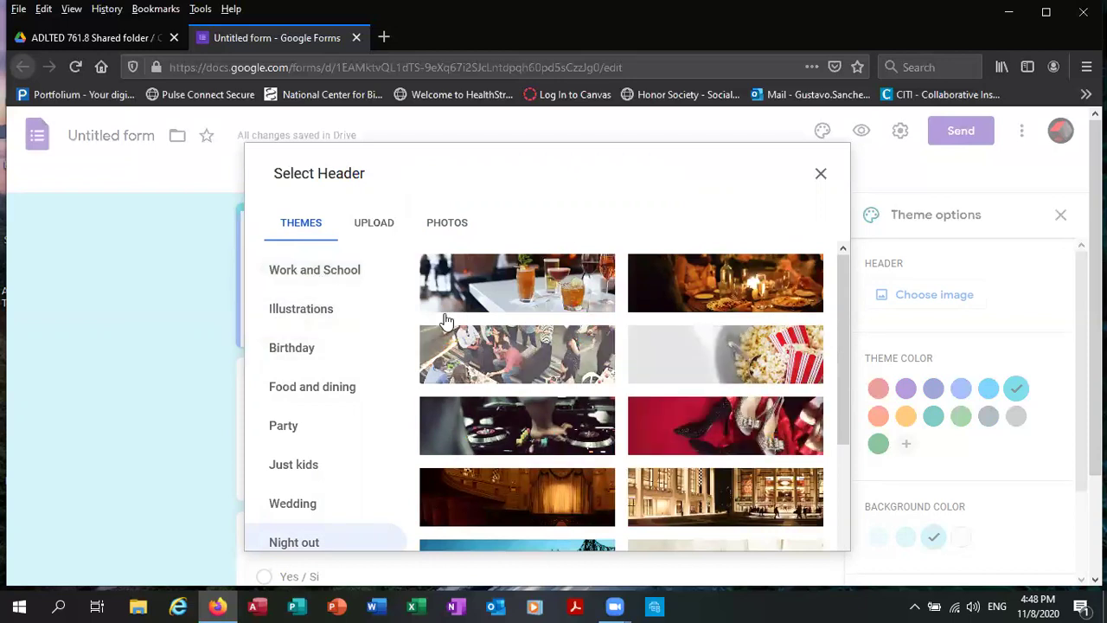
pyautogui.click(328, 274)
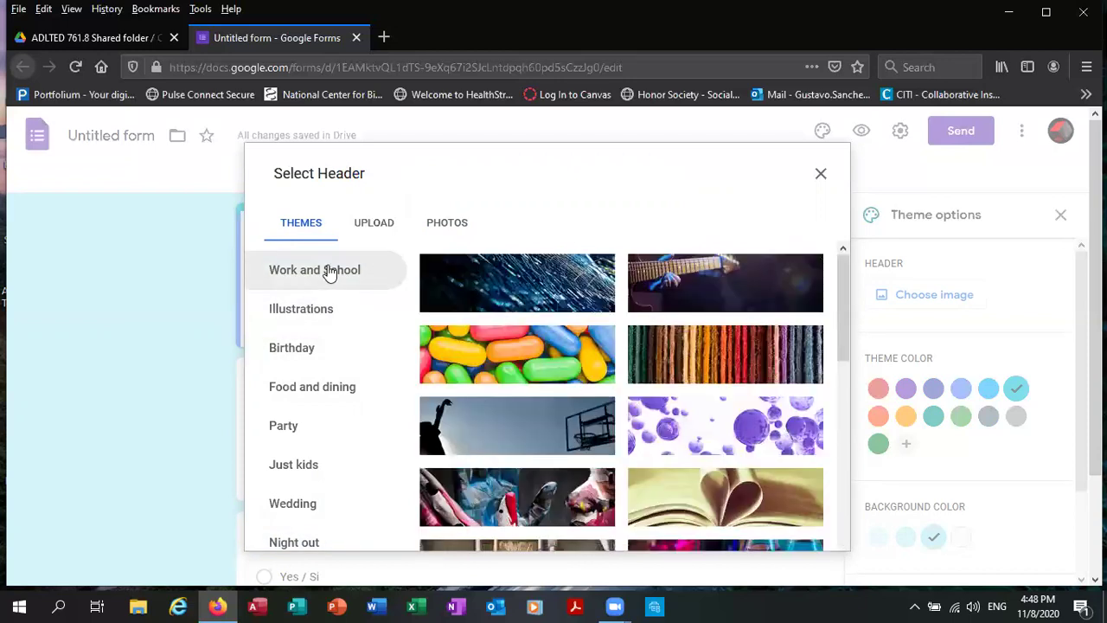
pyautogui.click(387, 223)
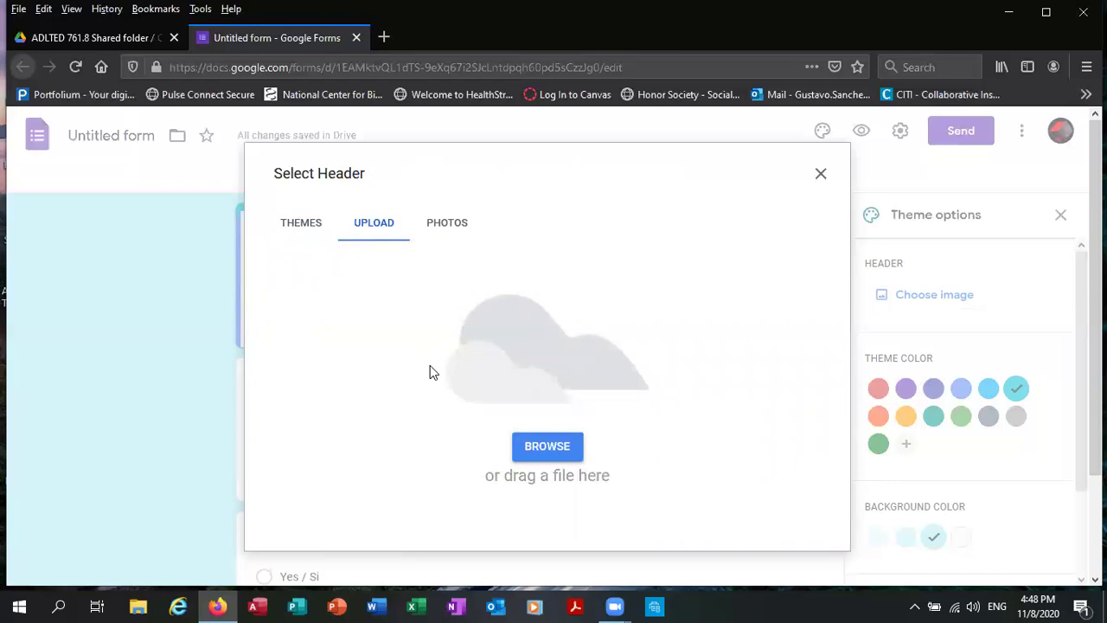
pyautogui.click(447, 227)
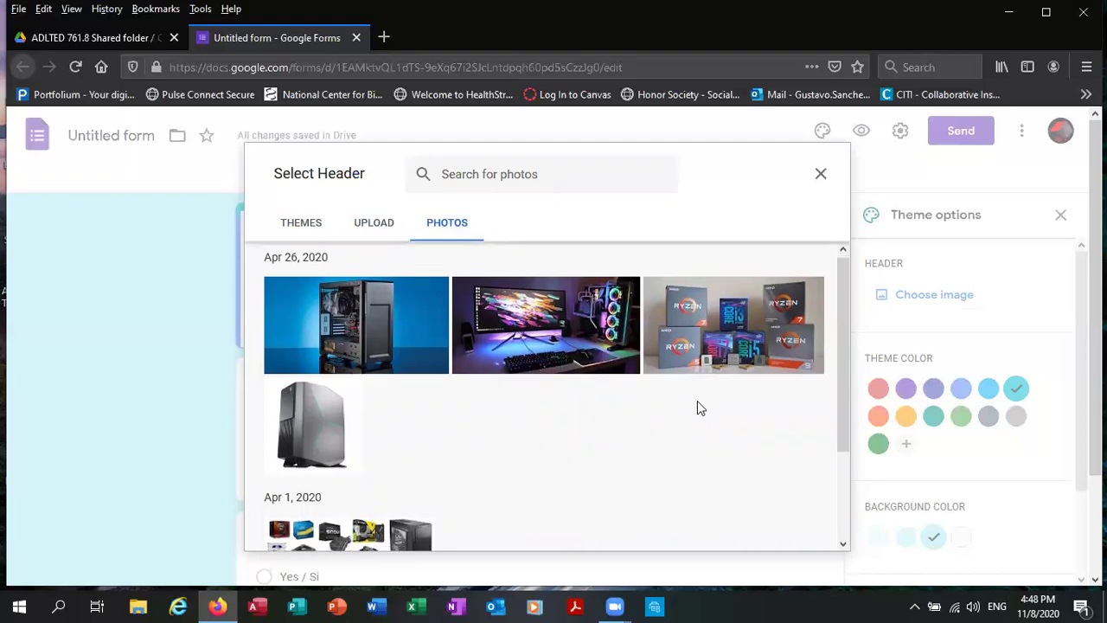
pyautogui.scroll(-3, 697, 403)
pyautogui.scroll(3, 697, 403)
pyautogui.scroll(-3, 554, 400)
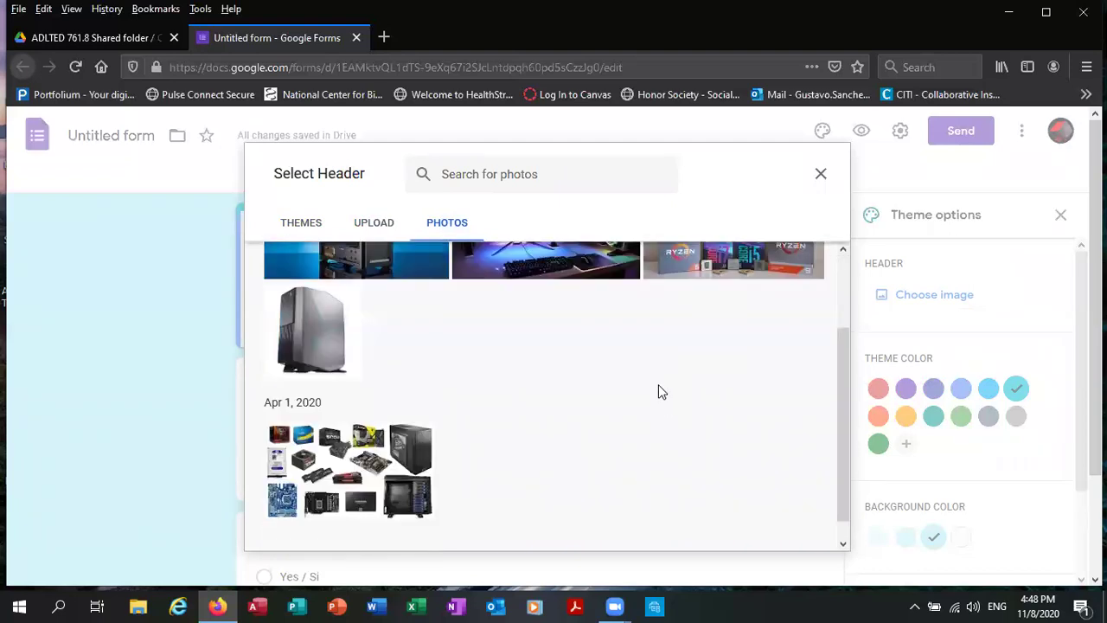
pyautogui.scroll(3, 670, 393)
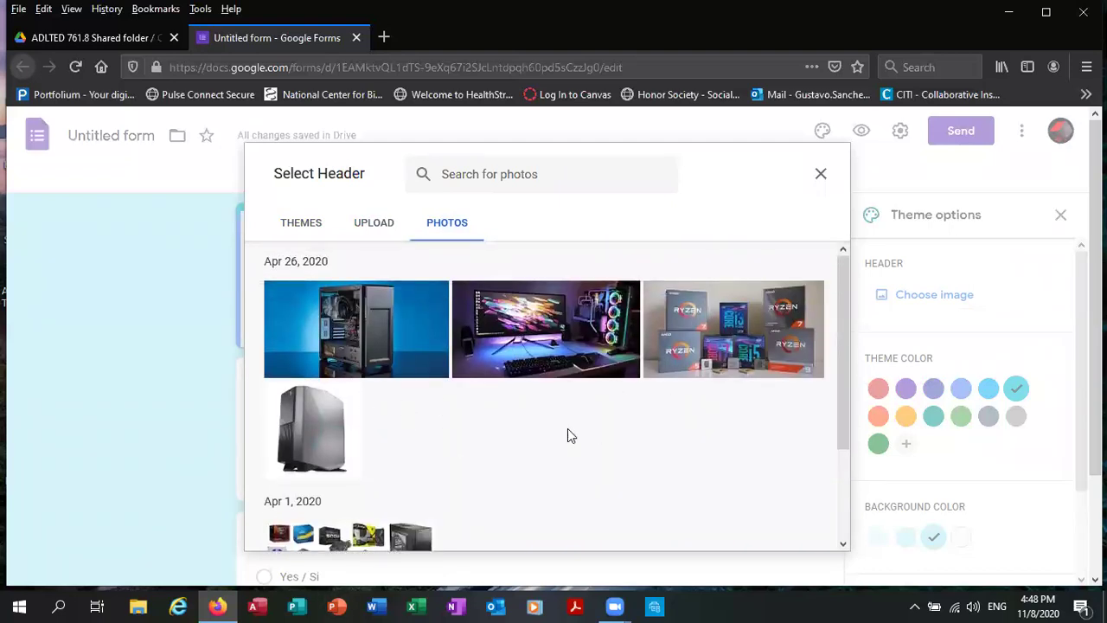
pyautogui.scroll(-3, 697, 382)
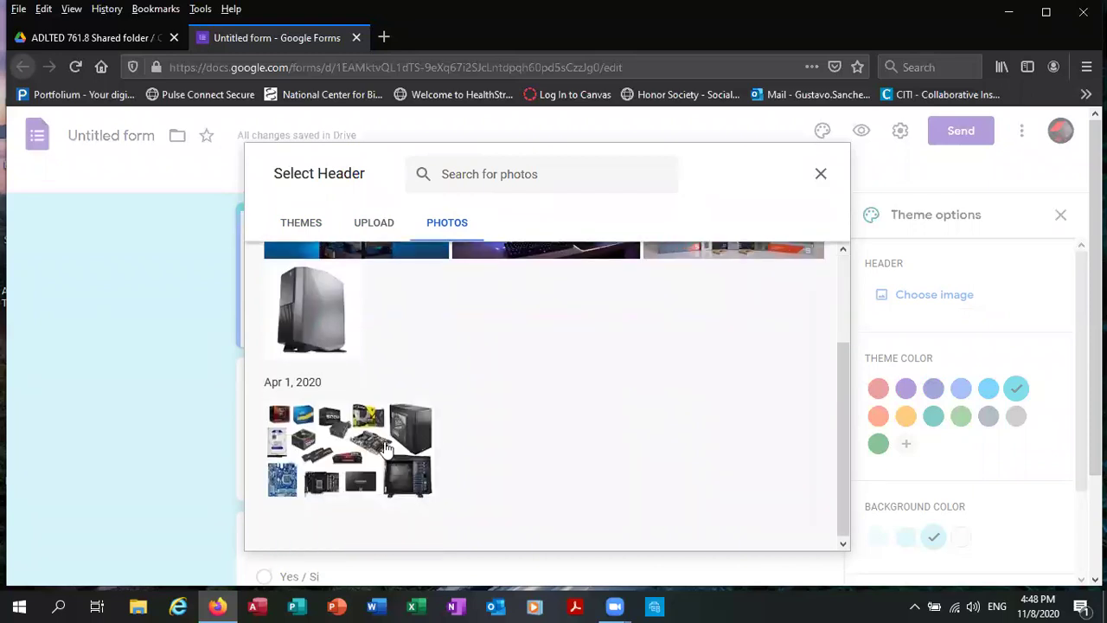
pyautogui.scroll(3, 606, 398)
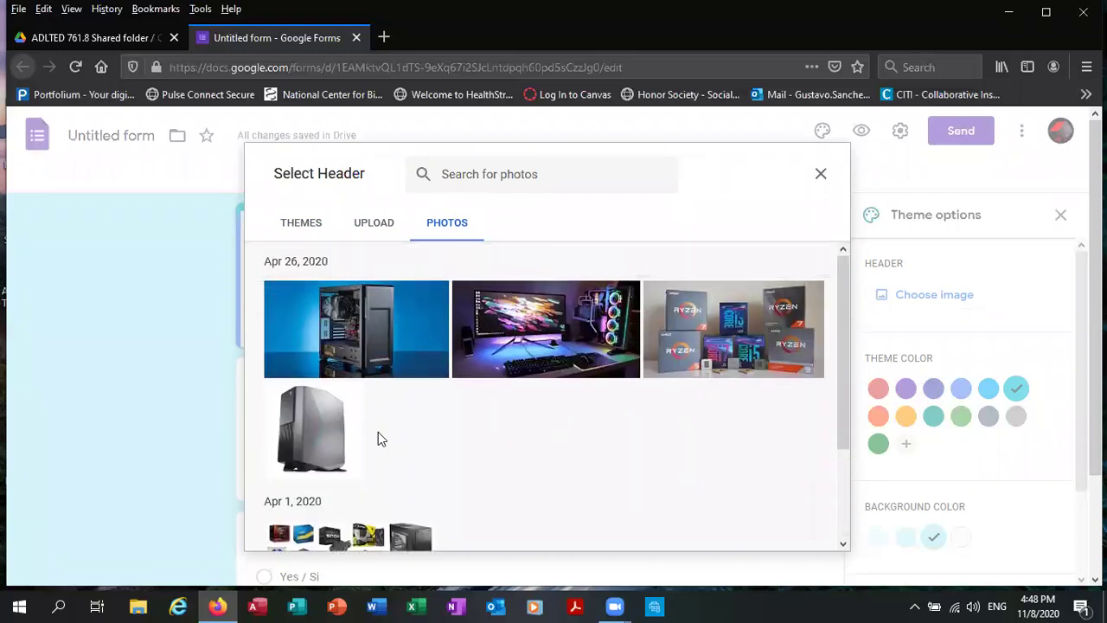
pyautogui.scroll(-1, 378, 432)
pyautogui.scroll(-2, 378, 439)
pyautogui.scroll(3, 579, 426)
# Insert the lab flasks and test tubes illustration from Themes as the header
pyautogui.click(288, 226)
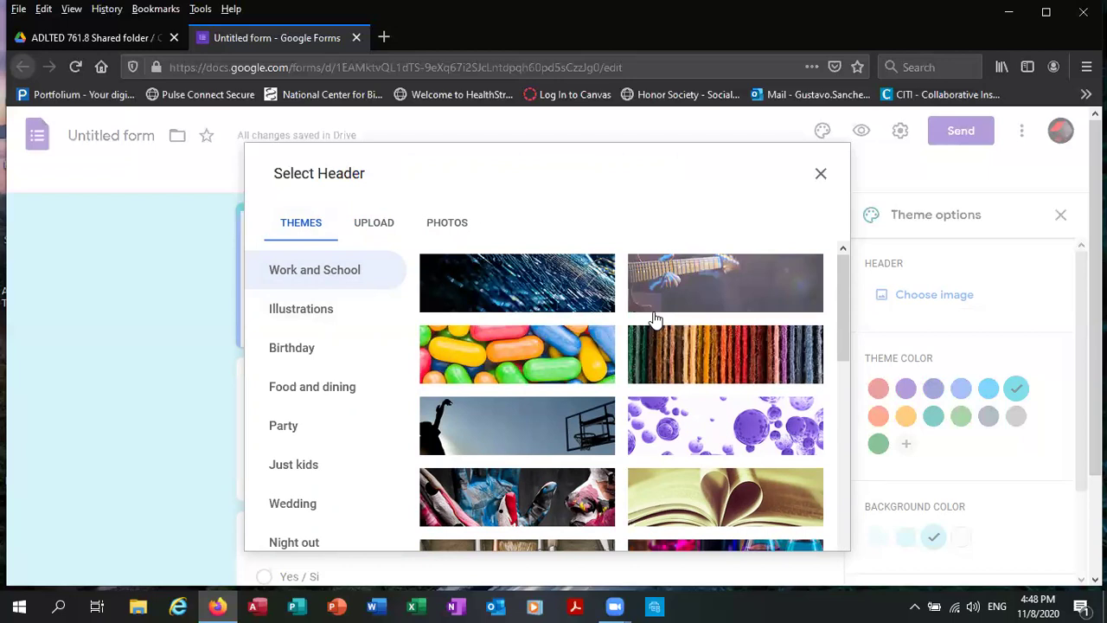
pyautogui.scroll(-3, 655, 319)
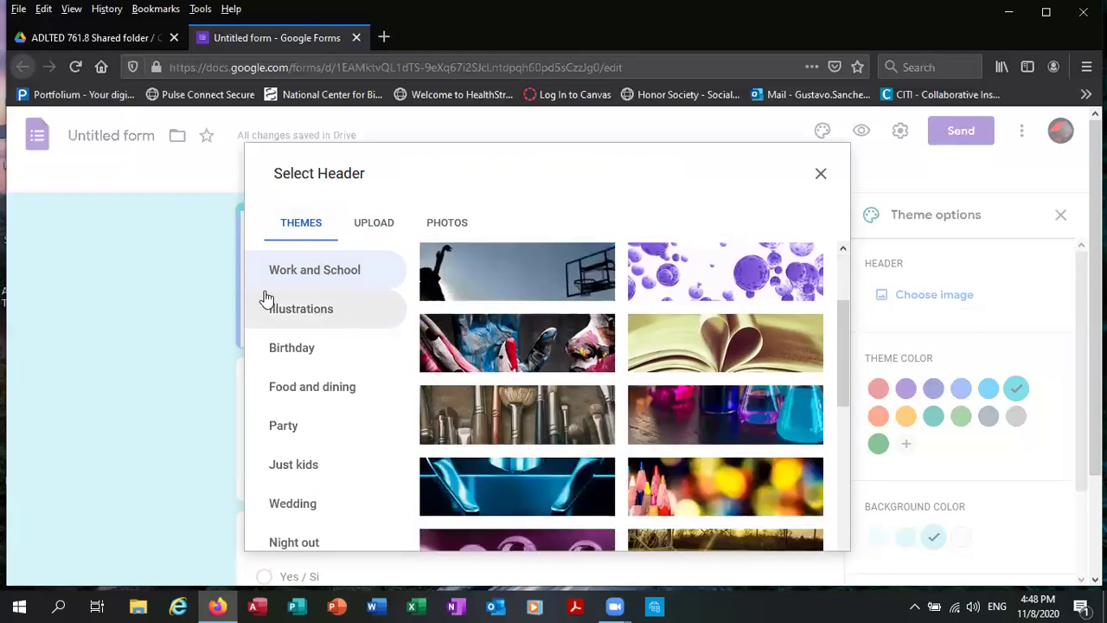
pyautogui.scroll(2, 731, 293)
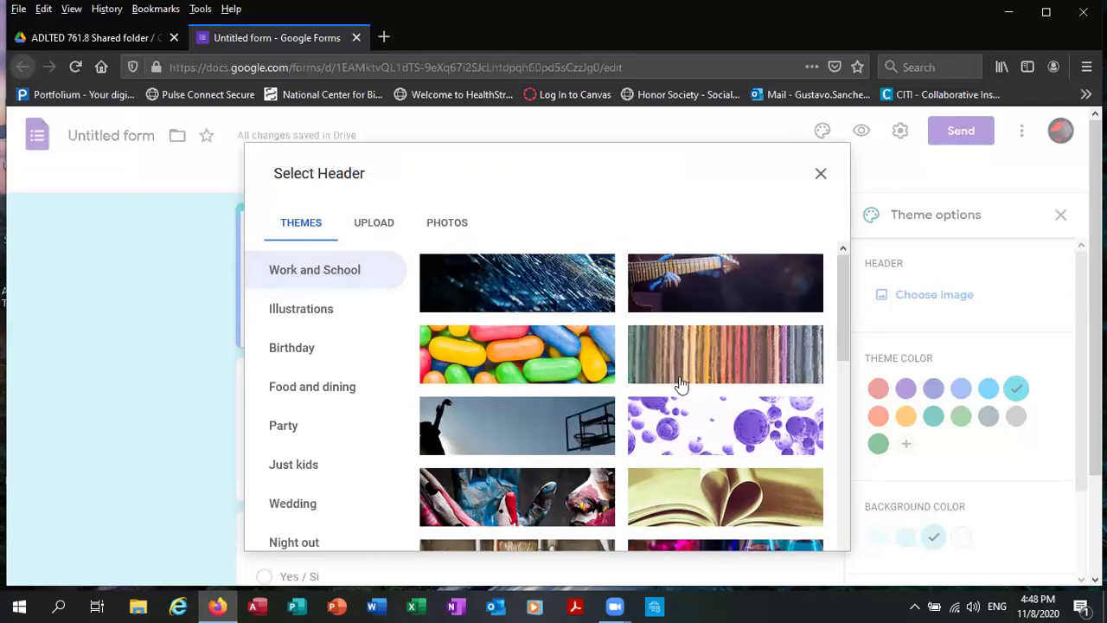
pyautogui.scroll(-2, 680, 383)
pyautogui.scroll(-2, 680, 384)
pyautogui.scroll(-2, 678, 364)
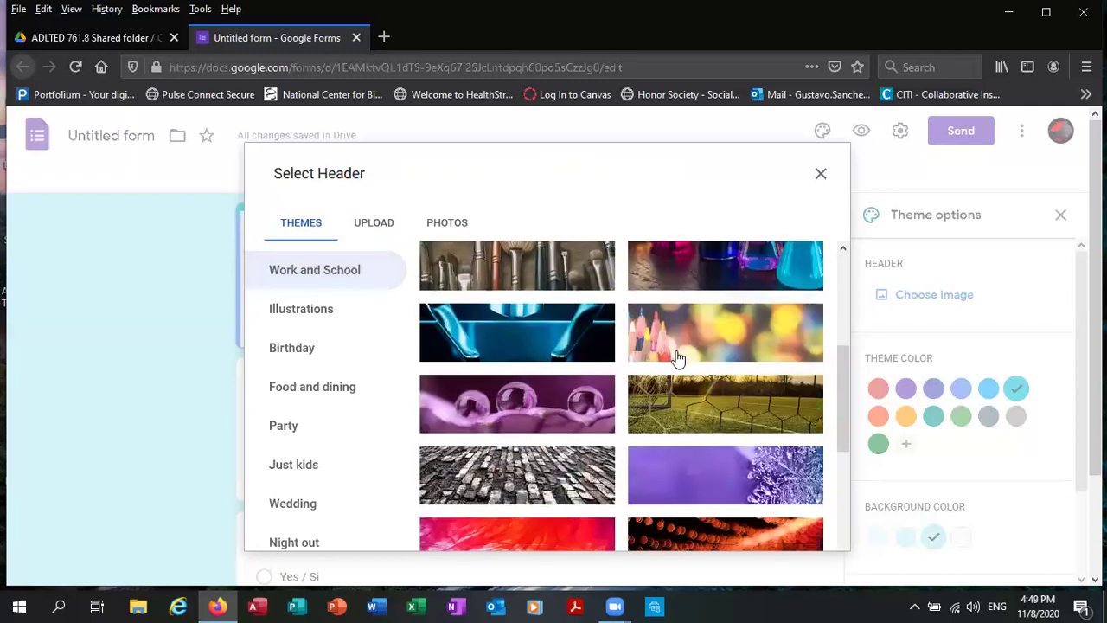
pyautogui.scroll(-2, 678, 359)
pyautogui.scroll(-2, 678, 359)
pyautogui.scroll(-1, 678, 359)
pyautogui.scroll(-3, 678, 359)
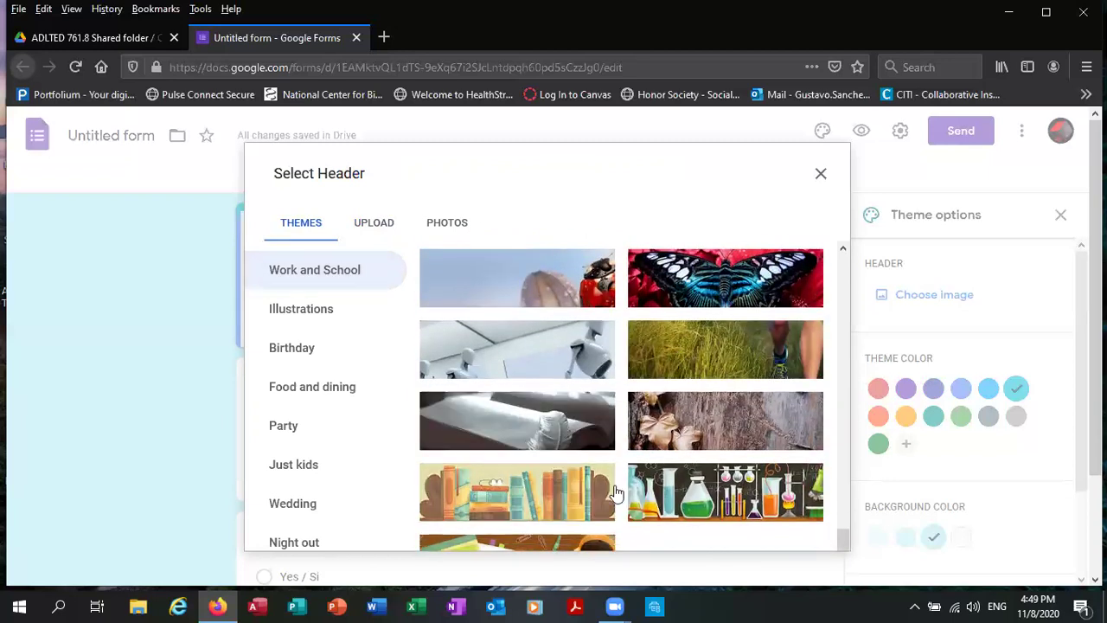
pyautogui.click(714, 491)
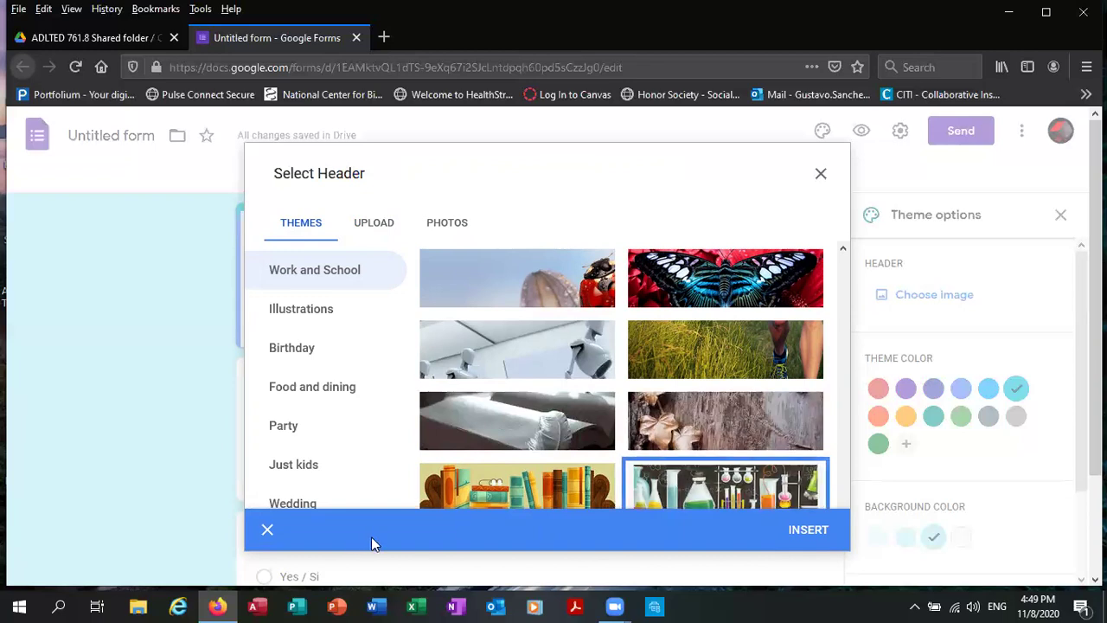
pyautogui.click(805, 532)
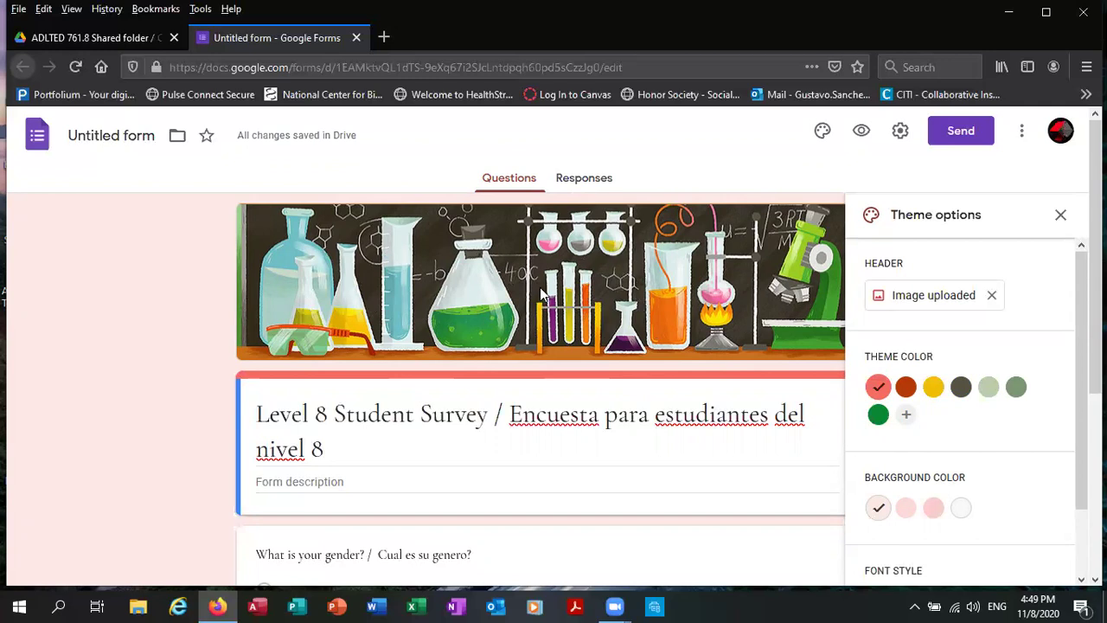
# Add a custom cyan theme colour (#06d1d8)
pyautogui.click(906, 414)
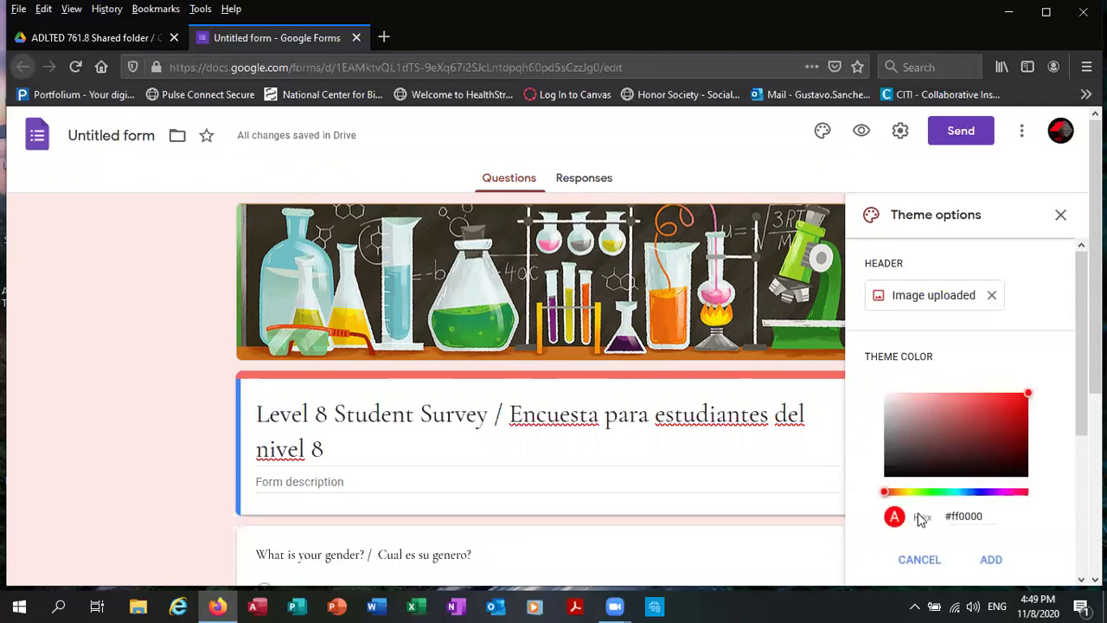
pyautogui.moveTo(884, 493); pyautogui.dragTo(972, 491)
pyautogui.moveTo(972, 493); pyautogui.dragTo(956, 493)
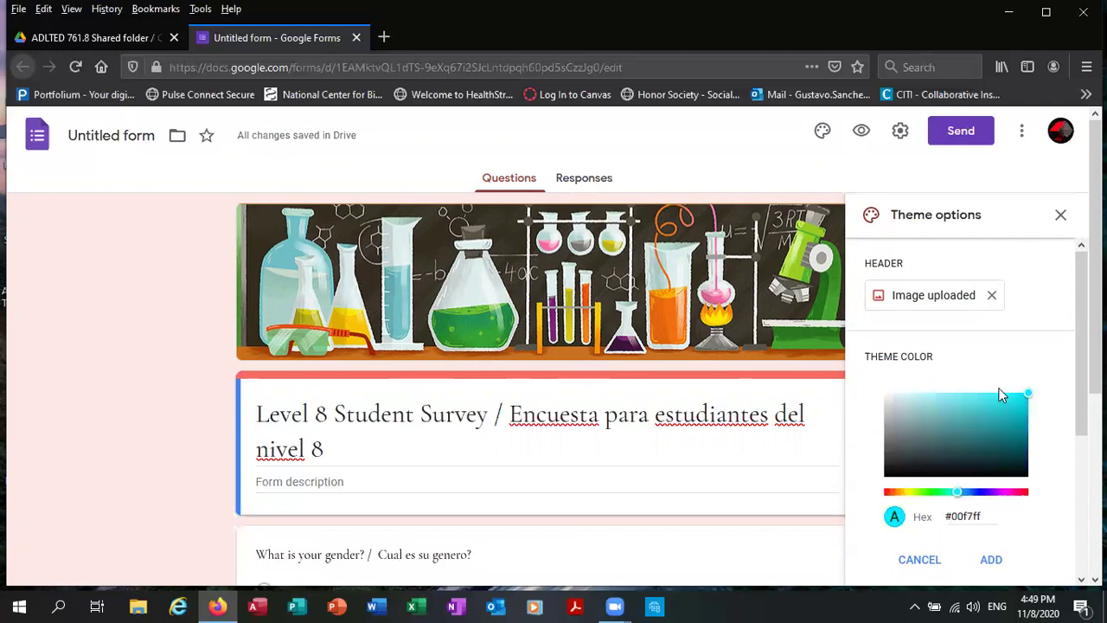
pyautogui.moveTo(1027, 395); pyautogui.dragTo(1019, 417)
pyautogui.click(991, 560)
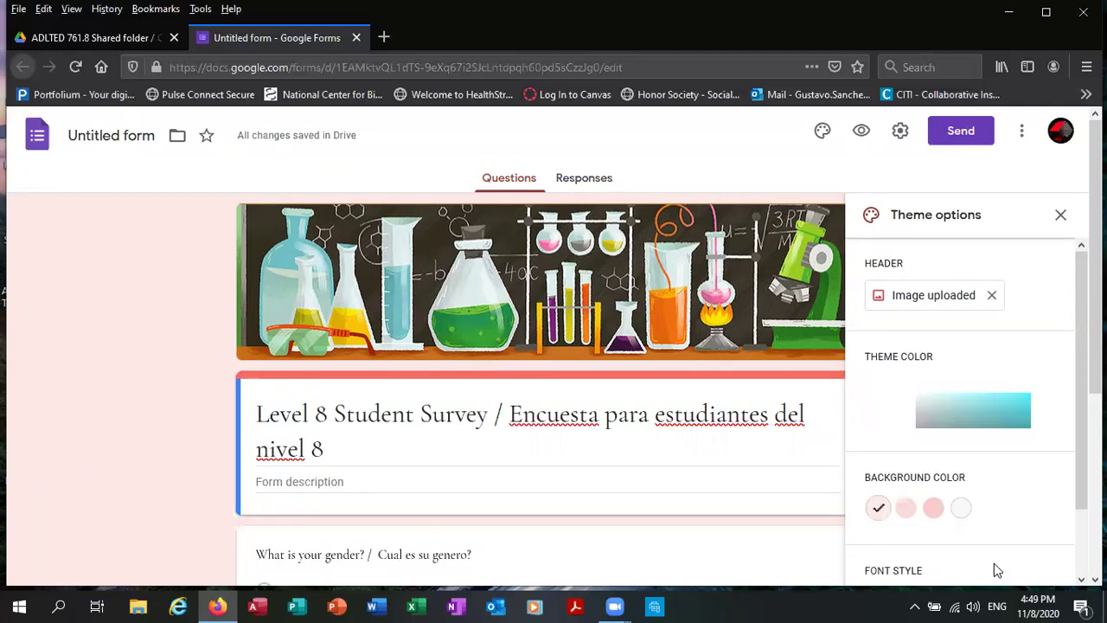
# Set the page background colour to light cyan
pyautogui.click(934, 507)
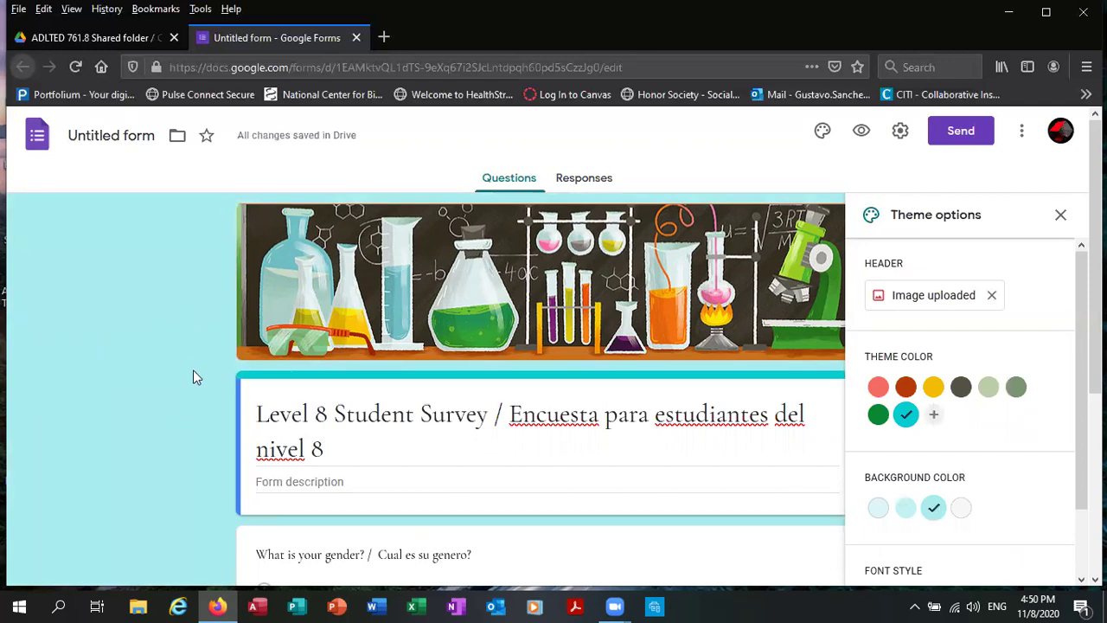
pyautogui.scroll(-3, 193, 369)
pyautogui.scroll(5, 193, 369)
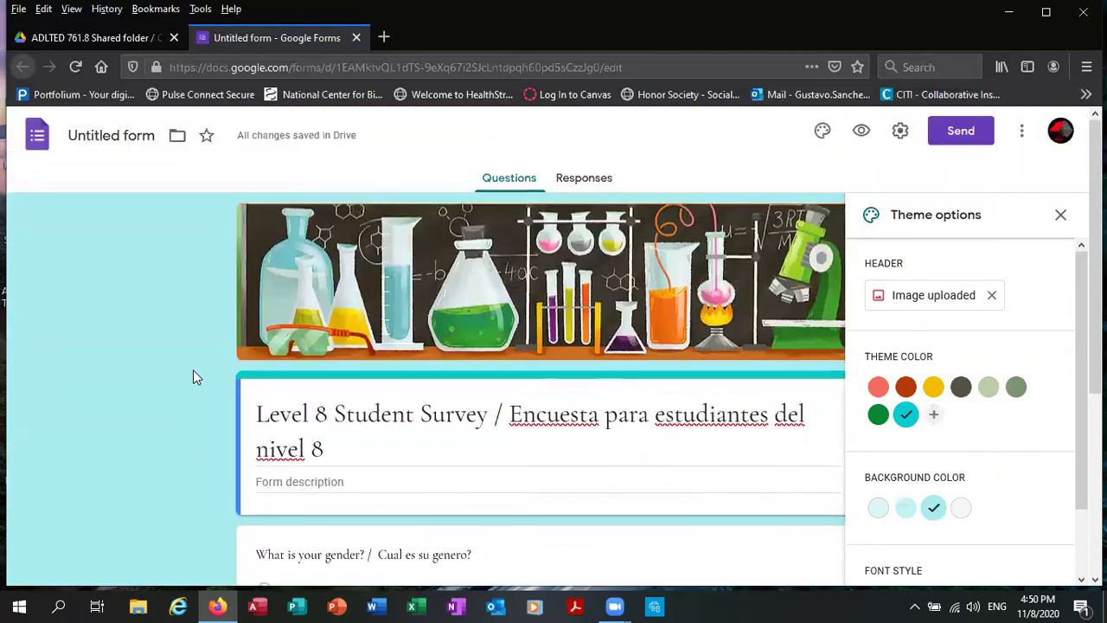